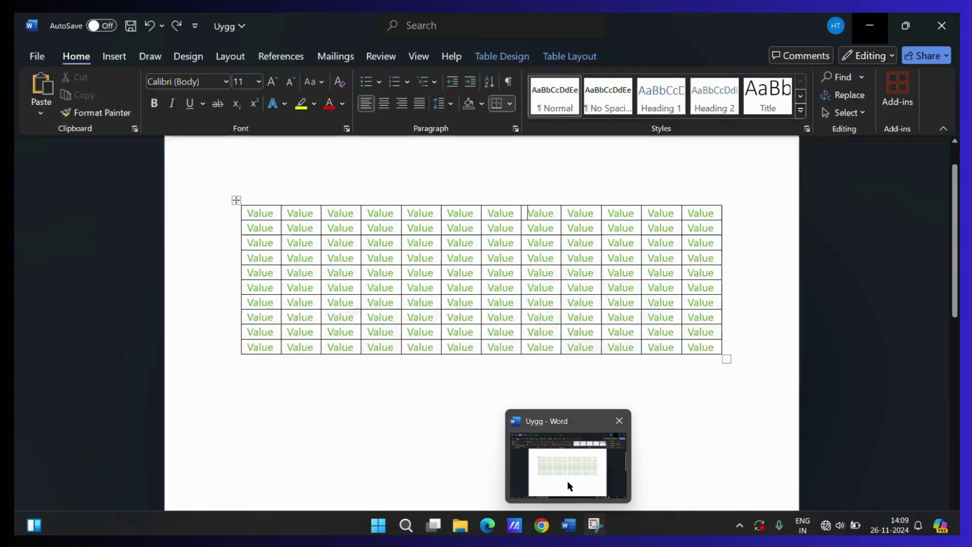
- Select the first column of the Value table, then deselect it and nudge its border
{"action": "left_click", "coordinate": [567, 481]}
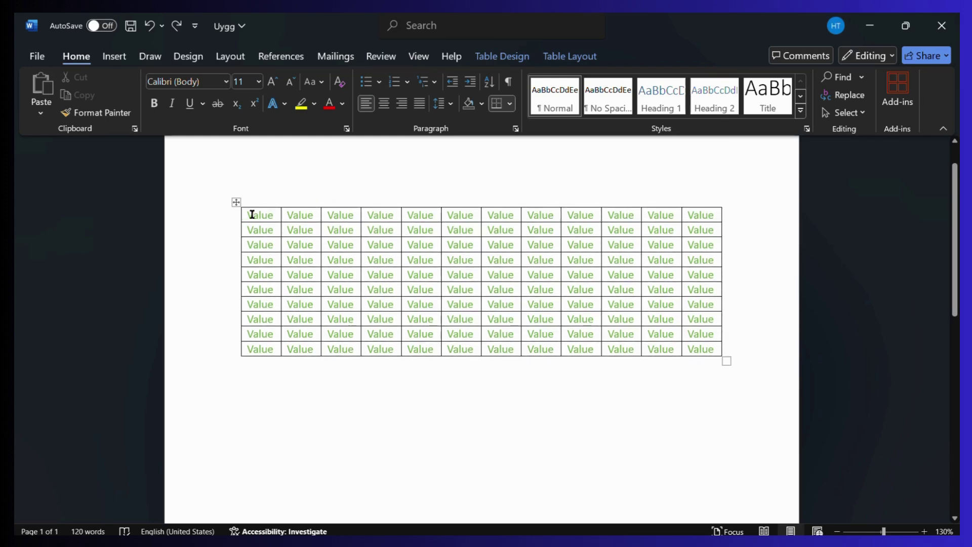
{"action": "mouse_move", "coordinate": [247, 214]}
{"action": "left_mouse_down"}
{"action": "mouse_move", "coordinate": [272, 247]}
{"action": "mouse_move", "coordinate": [273, 348]}
{"action": "left_mouse_up"}
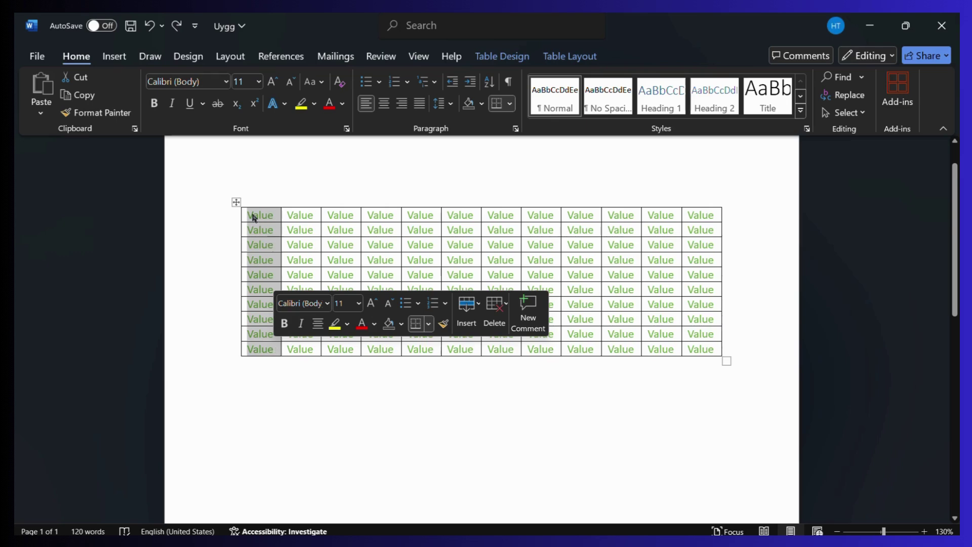
{"action": "left_click", "coordinate": [273, 191]}
{"action": "scroll", "coordinate": [275, 192], "scroll_direction": "up", "scroll_amount": 4}
{"action": "scroll", "coordinate": [276, 194], "scroll_direction": "up", "scroll_amount": 2}
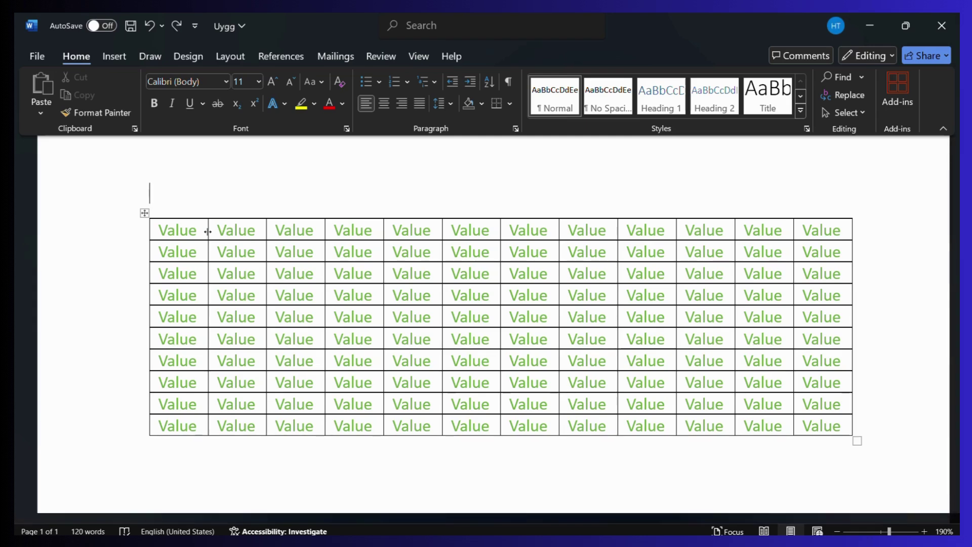
{"action": "mouse_move", "coordinate": [207, 231]}
{"action": "left_mouse_down"}
{"action": "mouse_move", "coordinate": [231, 234]}
{"action": "mouse_move", "coordinate": [207, 232]}
{"action": "left_mouse_up"}
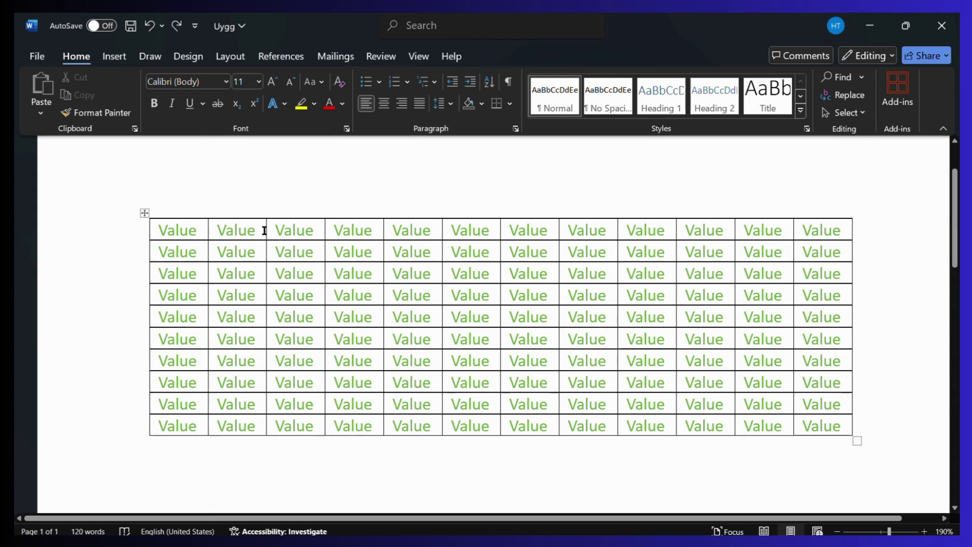
- Drag the right borders of the second and fifth columns to widen them
{"action": "mouse_move", "coordinate": [264, 232]}
{"action": "left_mouse_down"}
{"action": "mouse_move", "coordinate": [298, 231]}
{"action": "mouse_move", "coordinate": [289, 230]}
{"action": "left_mouse_up"}
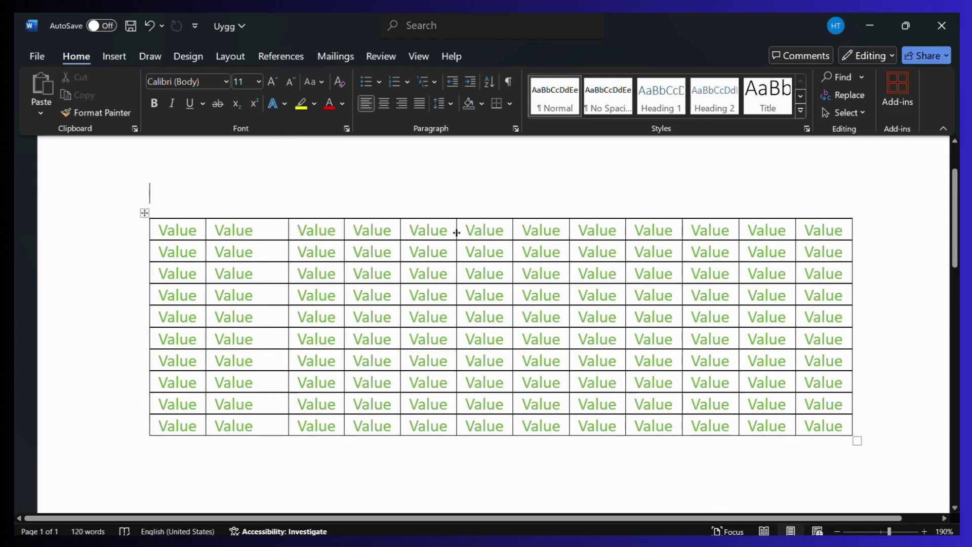
{"action": "left_click_drag", "start_coordinate": [456, 232], "coordinate": [464, 232]}
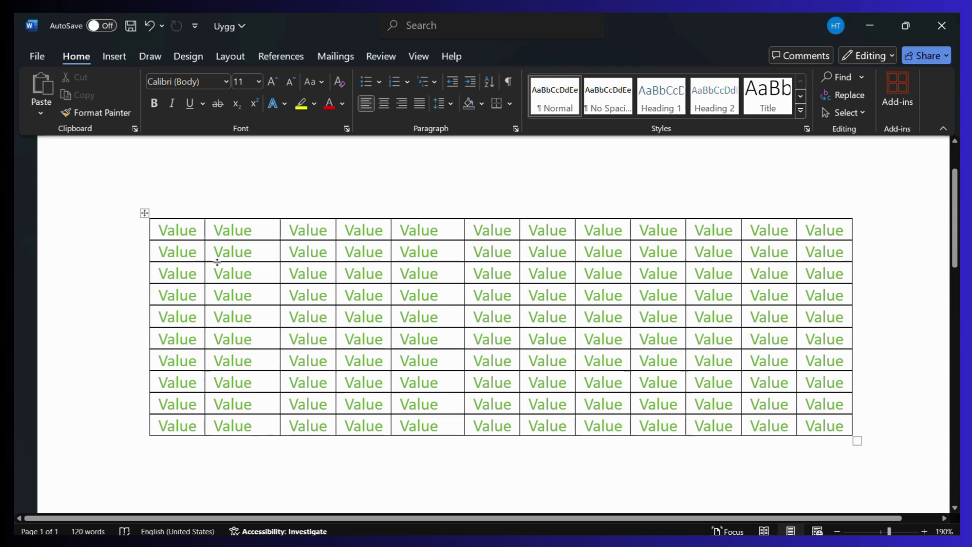
- Drag row 2's bottom border down to make it taller, then place the cursor in row 4
{"action": "mouse_move", "coordinate": [218, 262]}
{"action": "left_mouse_down"}
{"action": "mouse_move", "coordinate": [234, 274]}
{"action": "mouse_move", "coordinate": [229, 293]}
{"action": "left_mouse_up"}
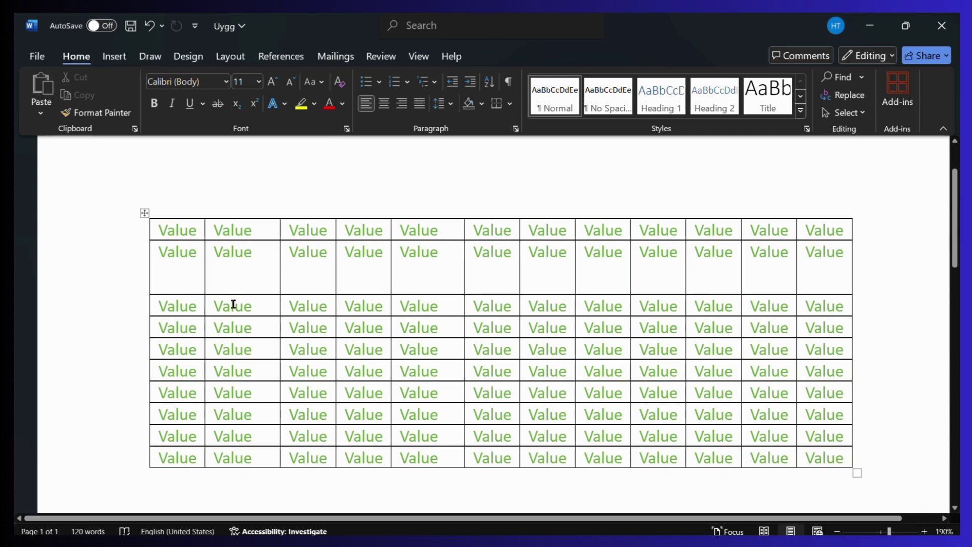
{"action": "left_click", "coordinate": [184, 320]}
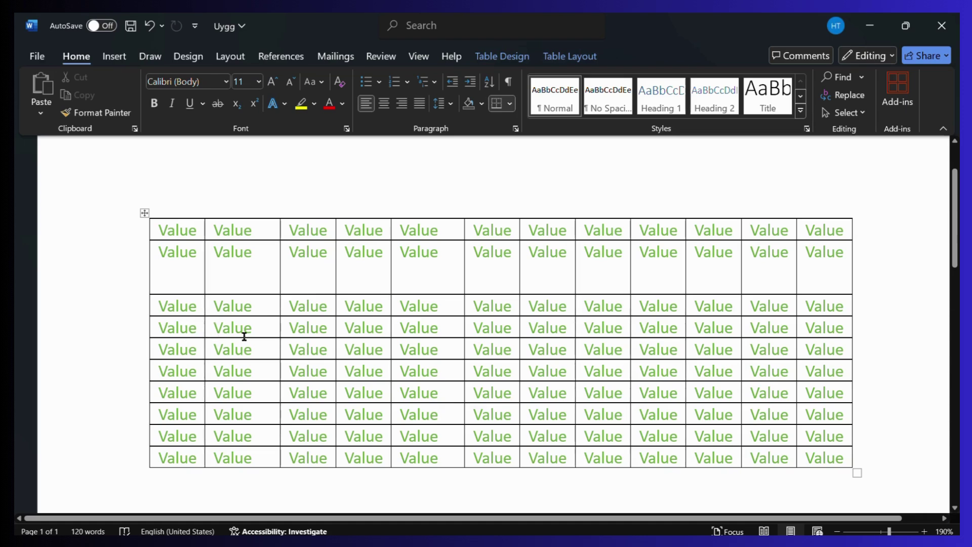
- Set row 4's height to 1 cm in the Table Layout Cell Size box
{"action": "left_click", "coordinate": [582, 61]}
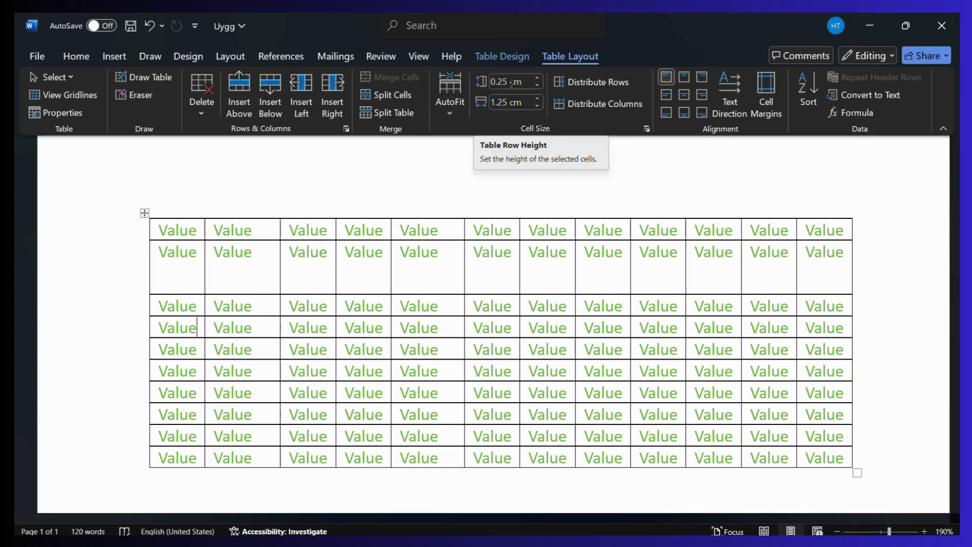
{"action": "left_click", "coordinate": [523, 82]}
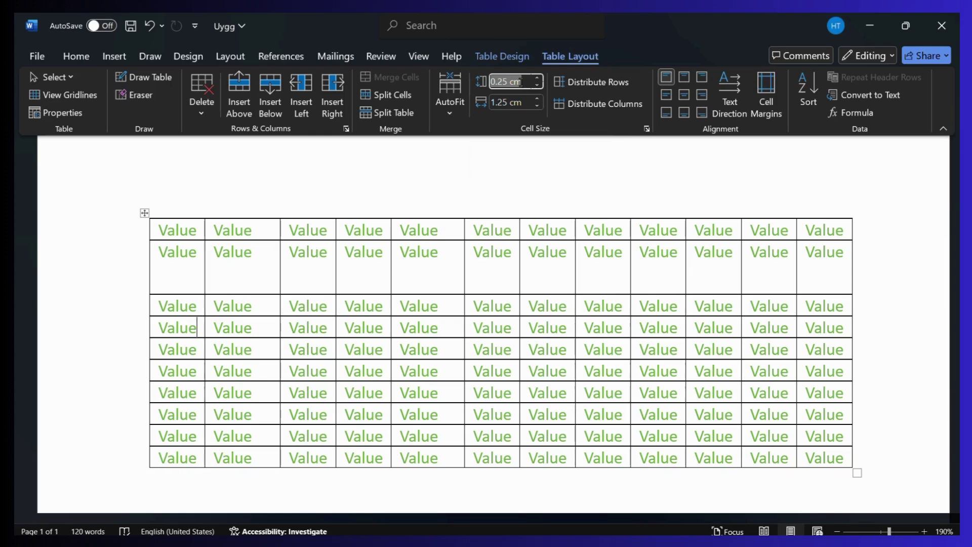
{"action": "key", "text": "BackSpace"}
{"action": "type", "text": "1"}
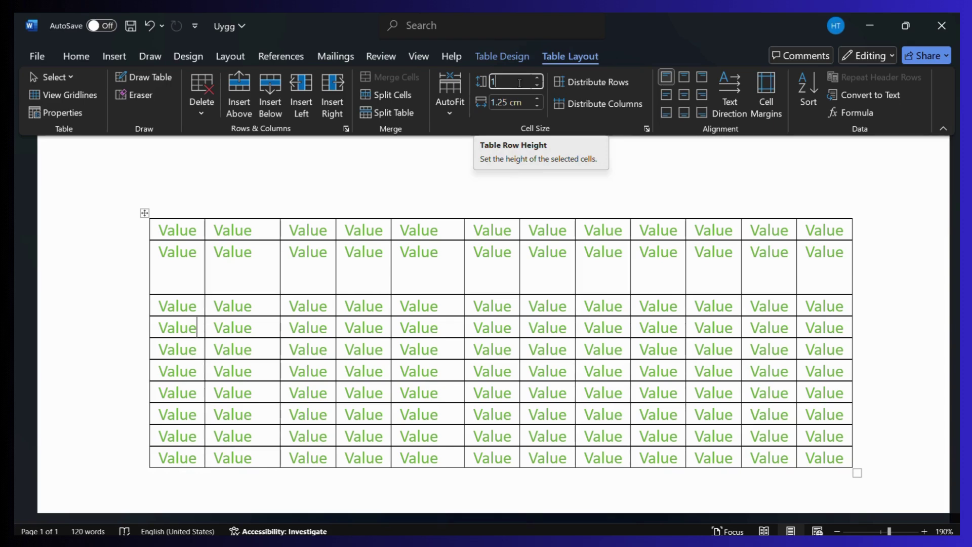
{"action": "key", "text": "Return"}
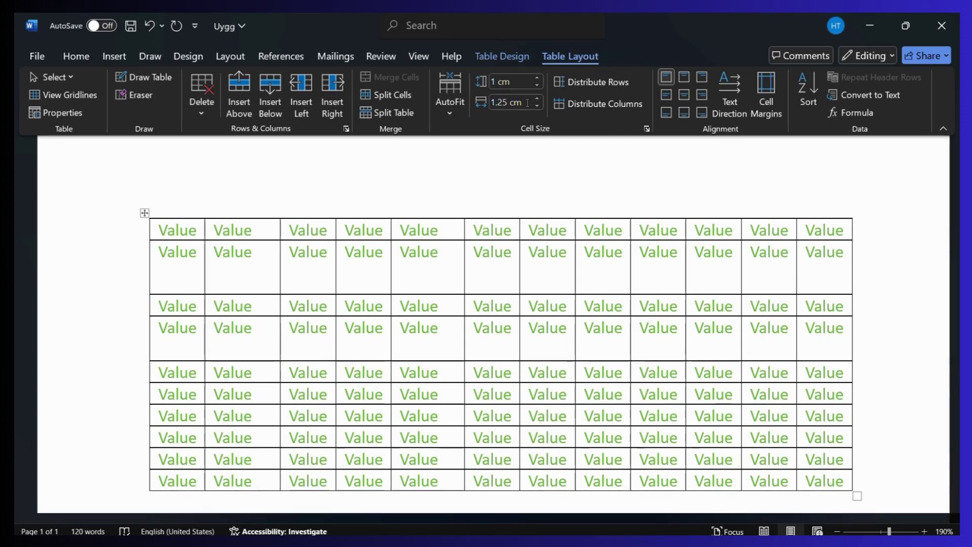
- Set the second column's width to 5 cm in the Cell Size Width box
{"action": "left_click", "coordinate": [224, 341]}
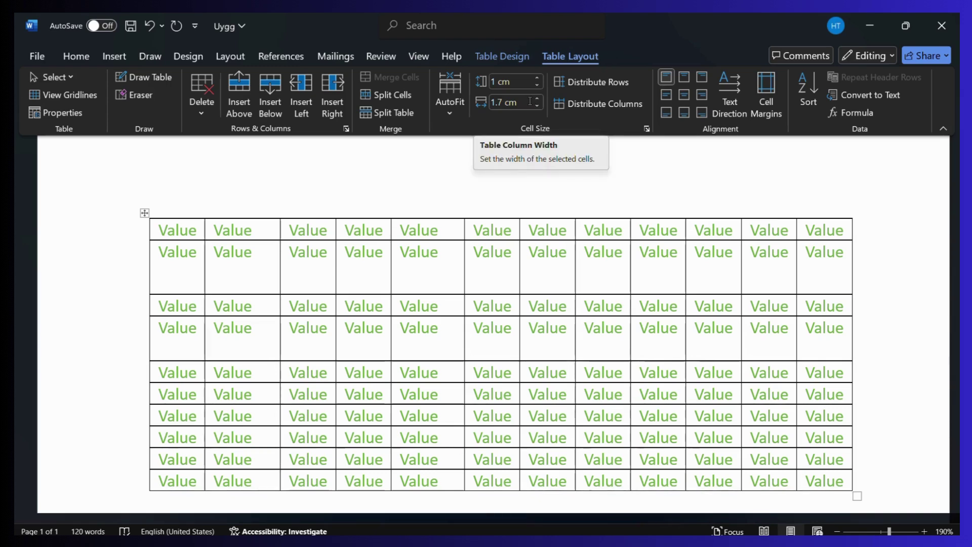
{"action": "left_click", "coordinate": [529, 101]}
{"action": "key", "text": "BackSpace"}
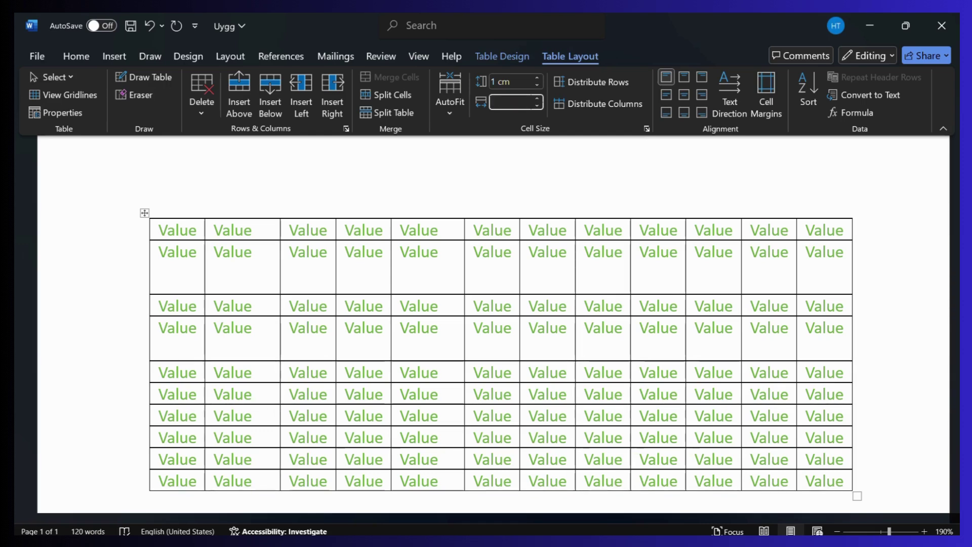
{"action": "type", "text": "5"}
{"action": "key", "text": "Return"}
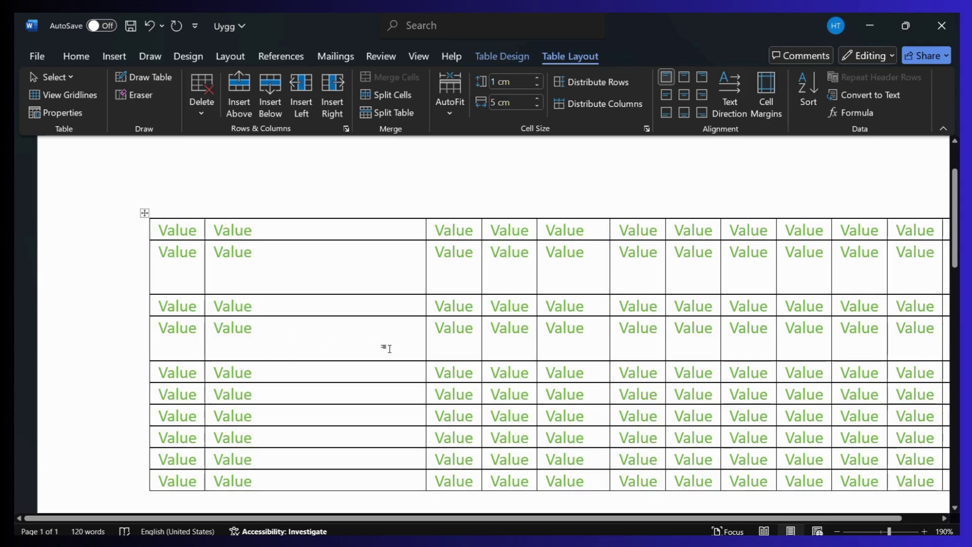
{"action": "scroll", "coordinate": [331, 322], "scroll_direction": "down", "scroll_amount": 2, "text": "ctrl"}
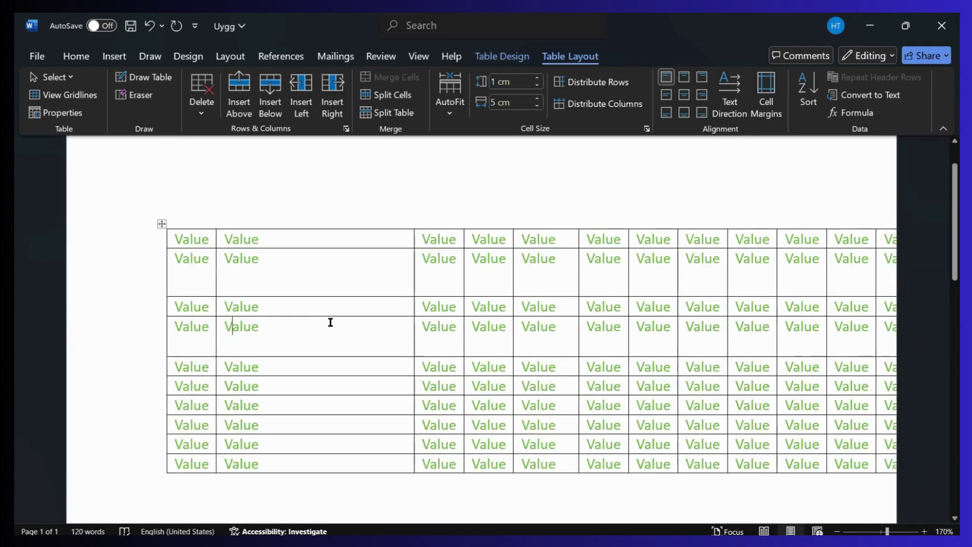
{"action": "scroll", "coordinate": [331, 323], "scroll_direction": "down", "scroll_amount": 4, "text": "ctrl"}
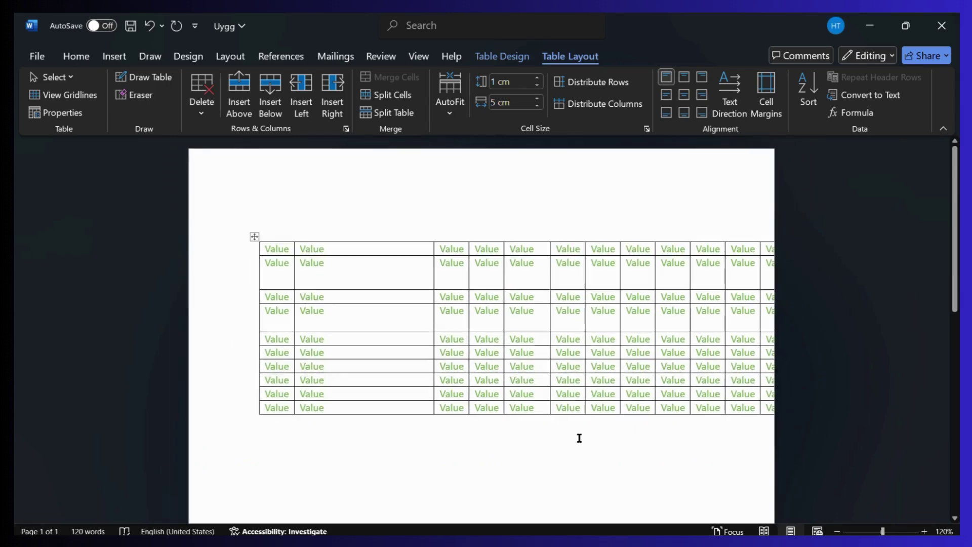
{"action": "scroll", "coordinate": [580, 438], "scroll_direction": "down", "scroll_amount": 3}
{"action": "scroll", "coordinate": [579, 438], "scroll_direction": "up", "scroll_amount": 3}
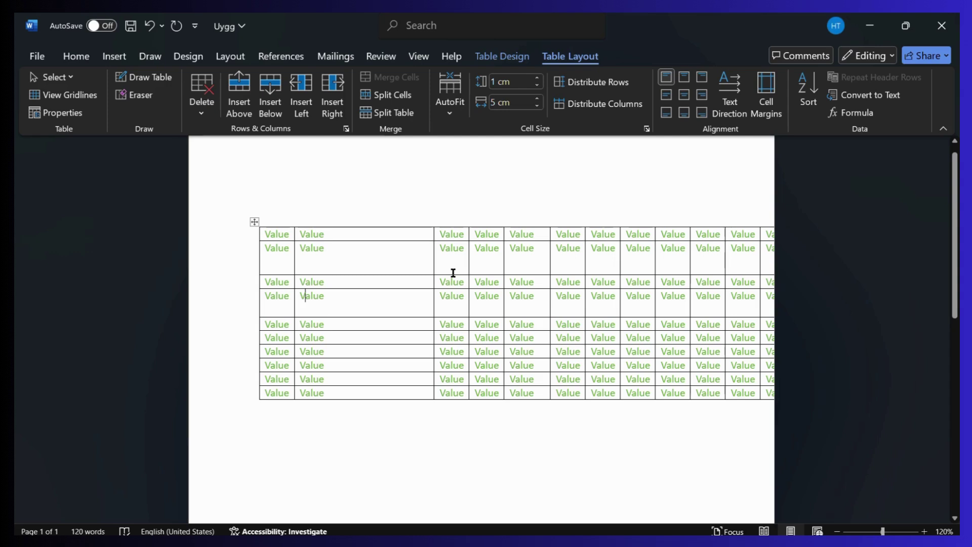
- Minimise the Word window to leave the desktop showing
{"action": "left_click", "coordinate": [875, 37]}
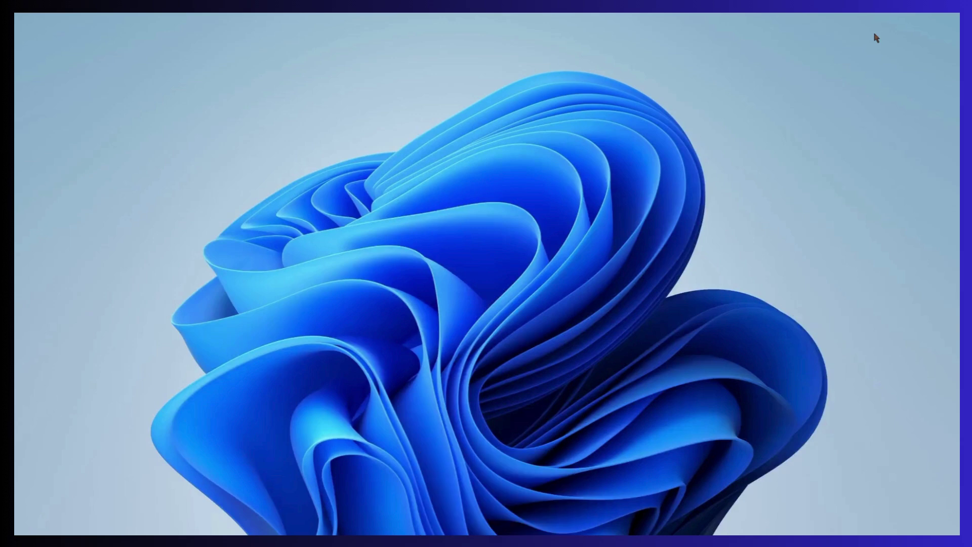